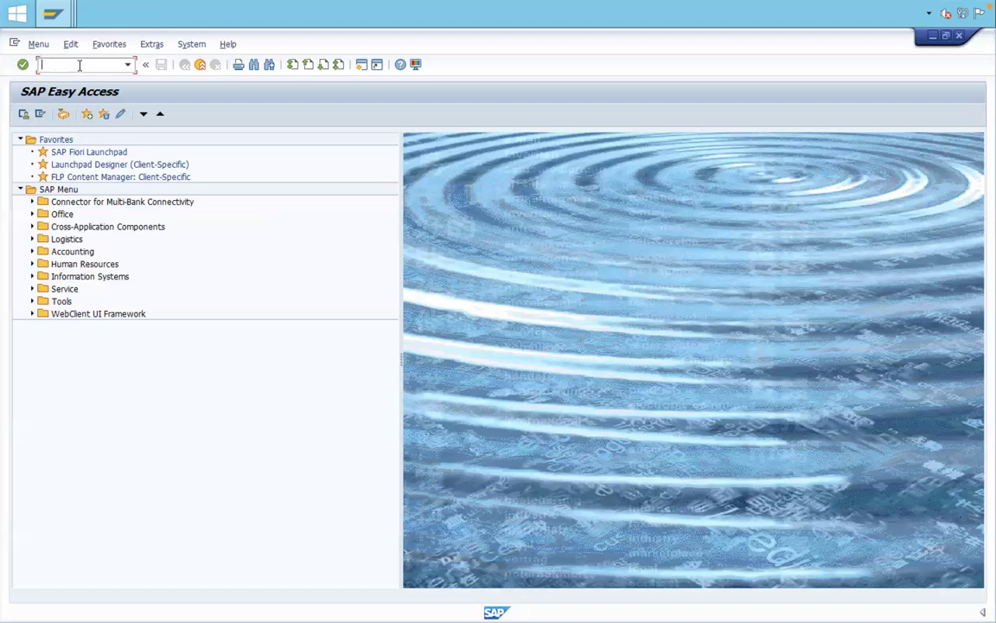
Open the maintenance view for tolerances for groups of G/L accounts and start a new entry.
{"action": "type", "text": "o"}
{"action": "type", "text": "ba"}
{"action": "type", "text": "4"}
{"action": "key", "text": "Return"}
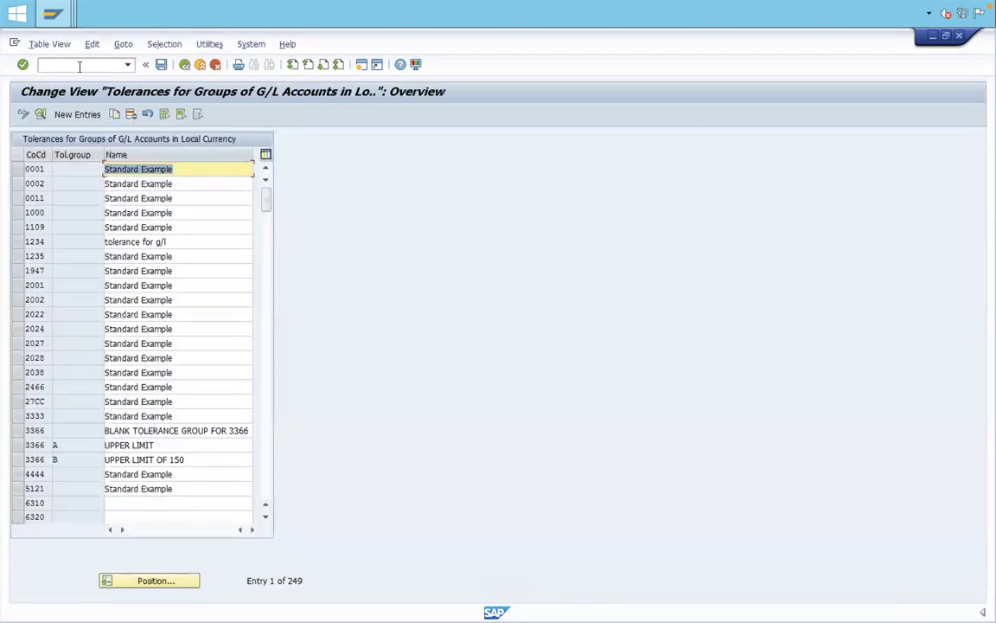
{"action": "left_click", "coordinate": [76, 115]}
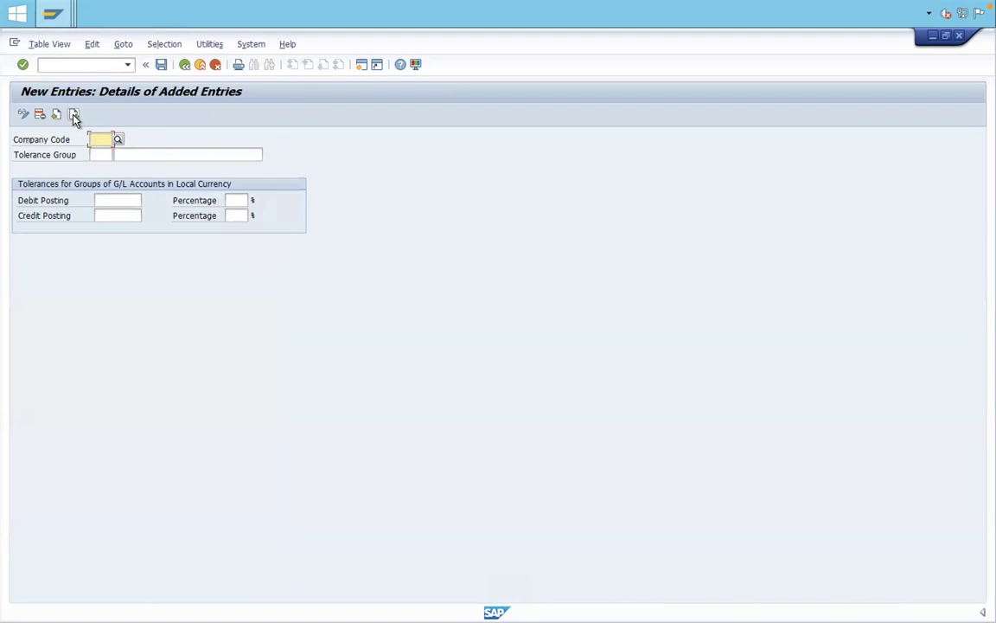
Assign the new entry to company code ELCT, leave the tolerance group code blank and name it "Tolerance For G/L".
{"action": "type", "text": "elc"}
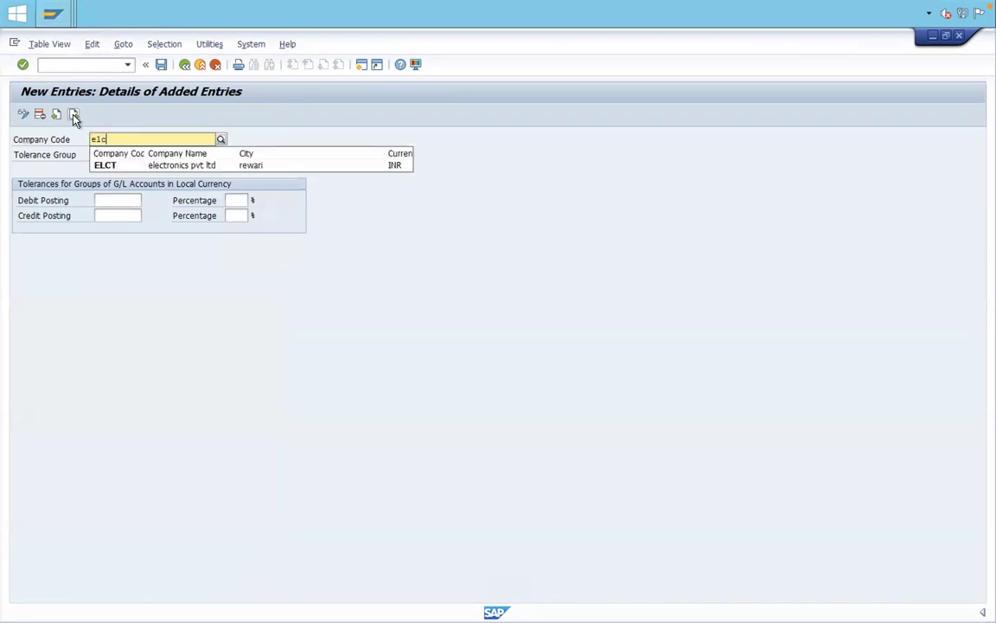
{"action": "key", "text": "Down"}
{"action": "key", "text": "Return"}
{"action": "key", "text": "Tab"}
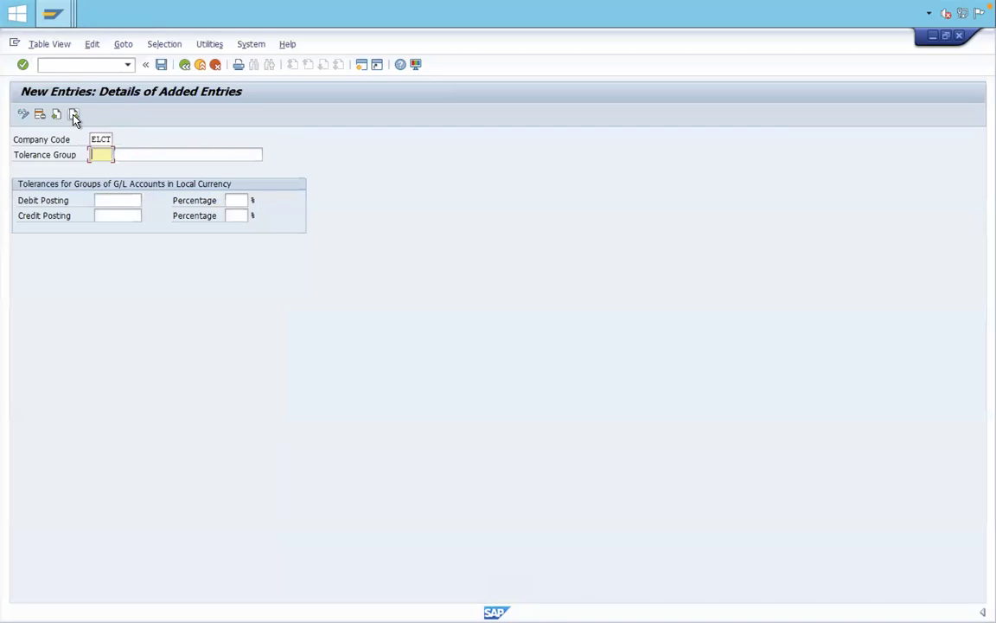
{"action": "key", "text": "Tab"}
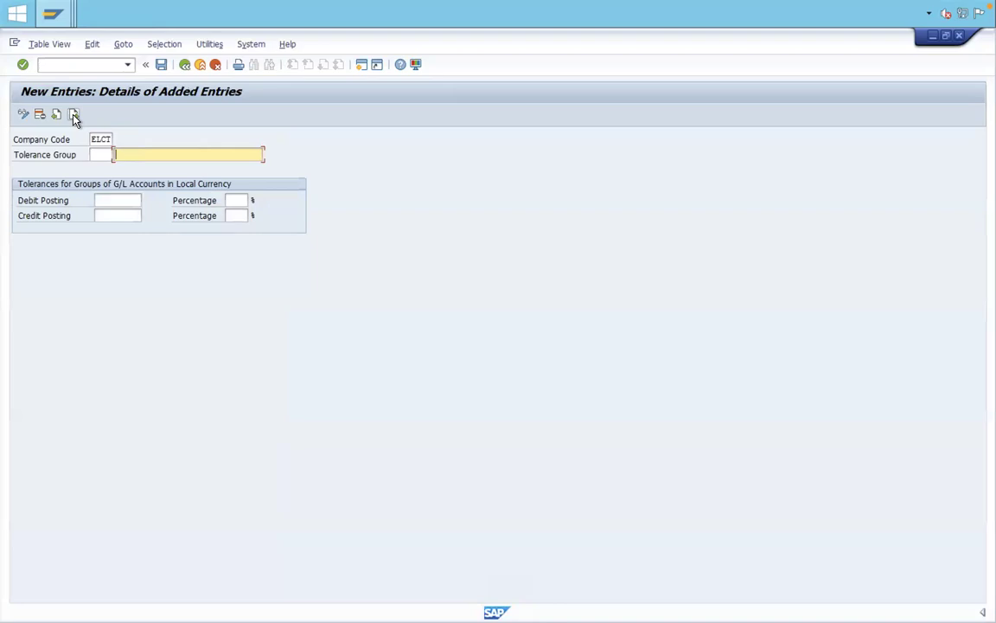
{"action": "type", "text": "t"}
{"action": "key", "text": "Down"}
{"action": "key", "text": "Return"}
{"action": "key", "text": "Tab"}
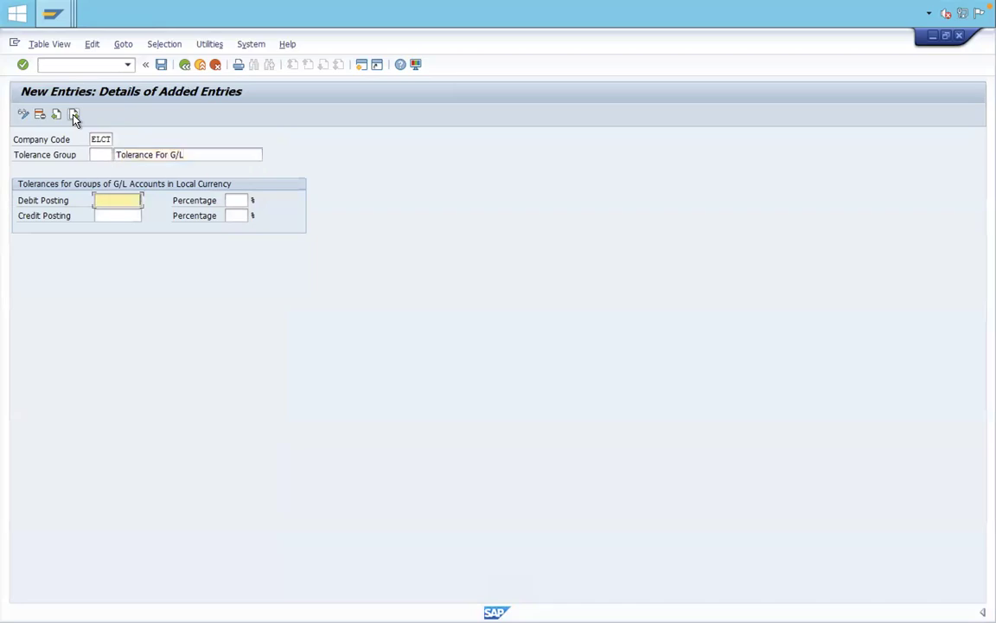
Set the debit posting tolerance to 1000 with a percentage of 10.
{"action": "type", "text": "1000"}
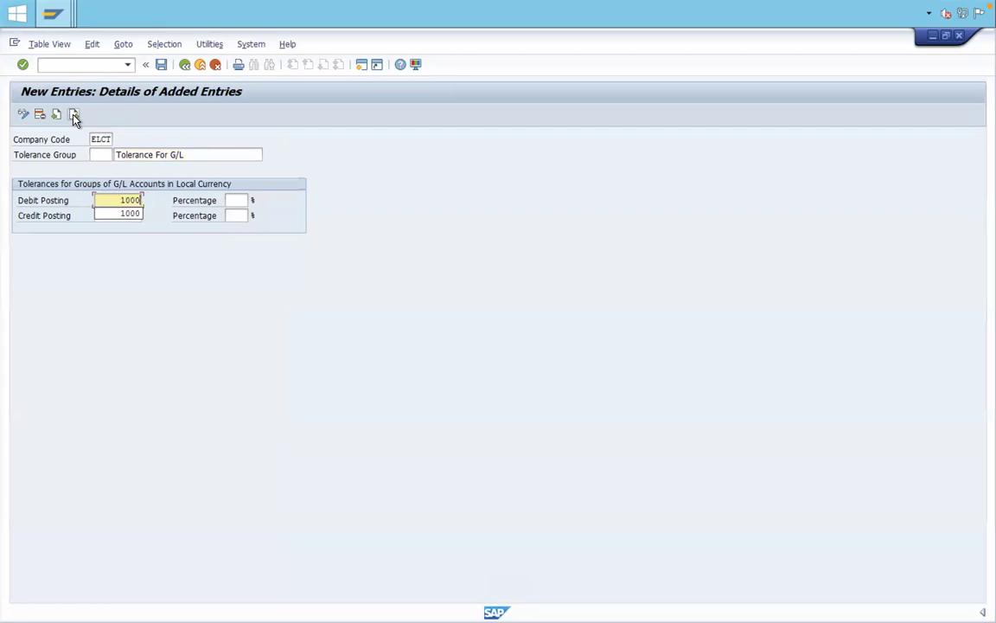
{"action": "key", "text": "Tab"}
{"action": "type", "text": "10"}
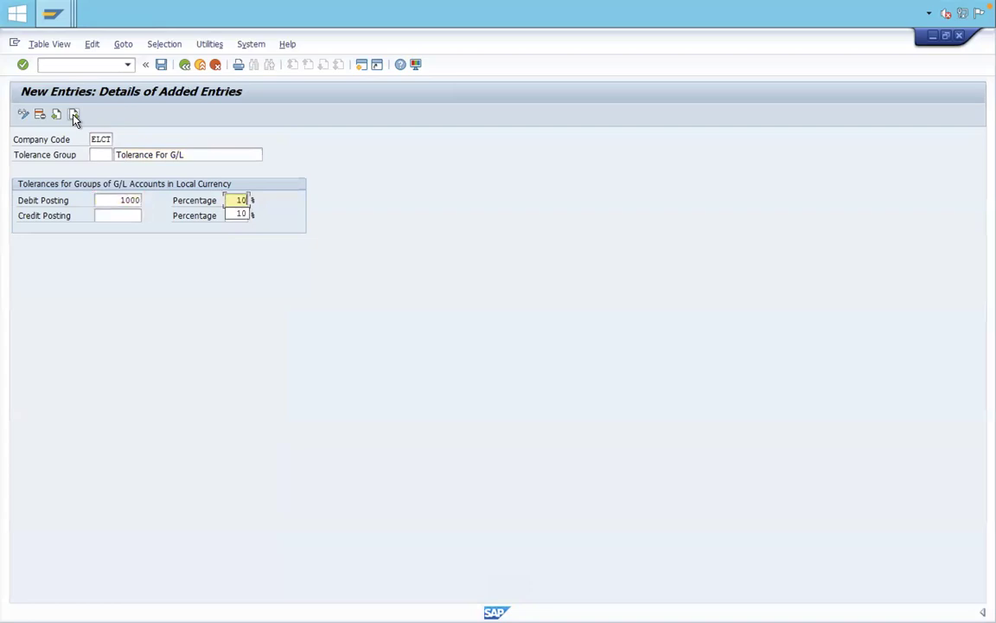
{"action": "key", "text": "Tab"}
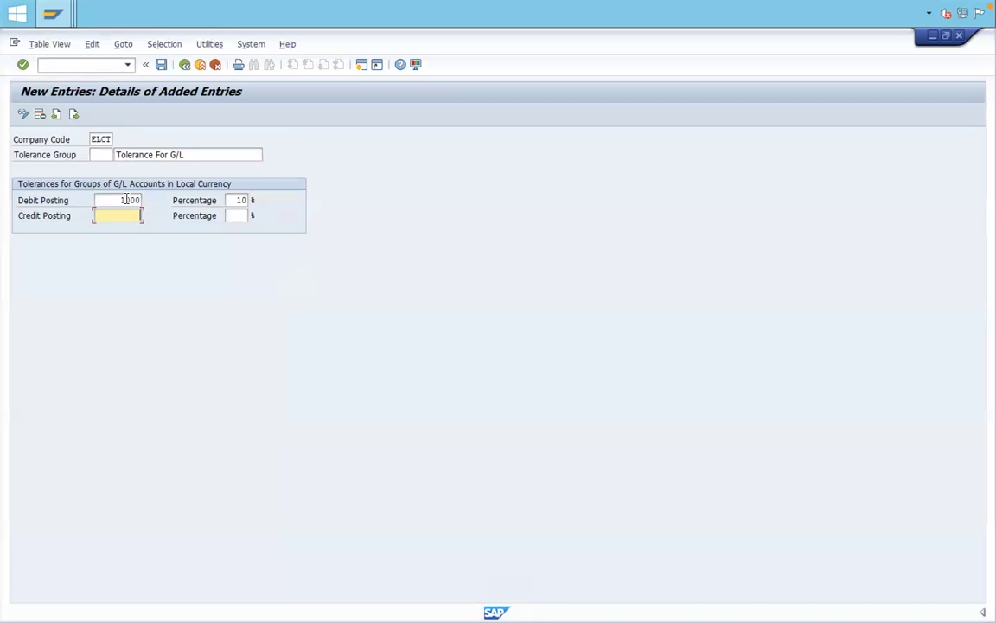
Set the credit posting tolerance to 1000 with a percentage of 10, and save the G/L tolerance entry.
{"action": "type", "text": "1"}
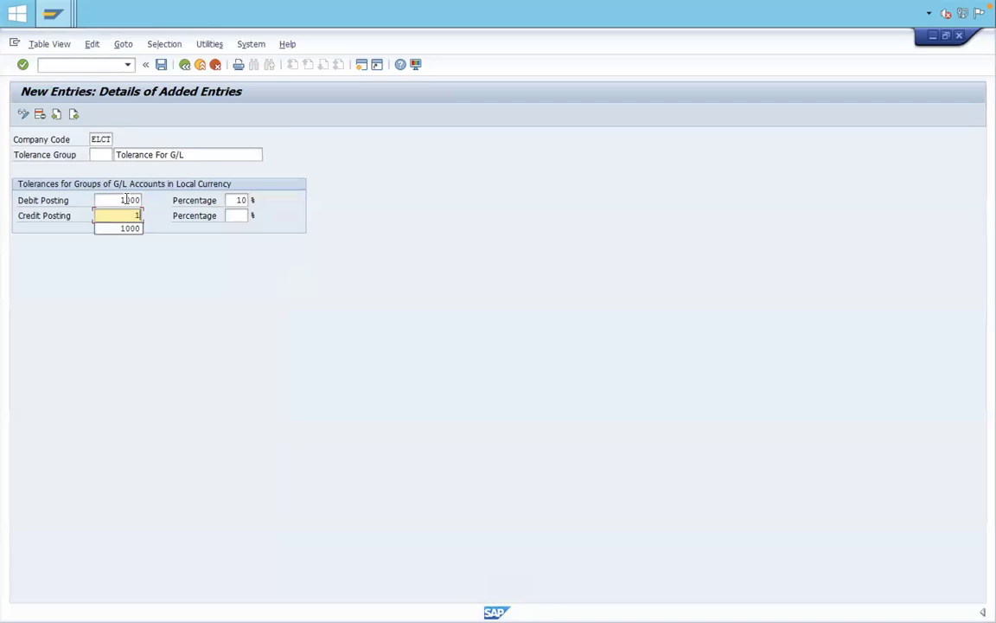
{"action": "type", "text": "000"}
{"action": "key", "text": "Tab"}
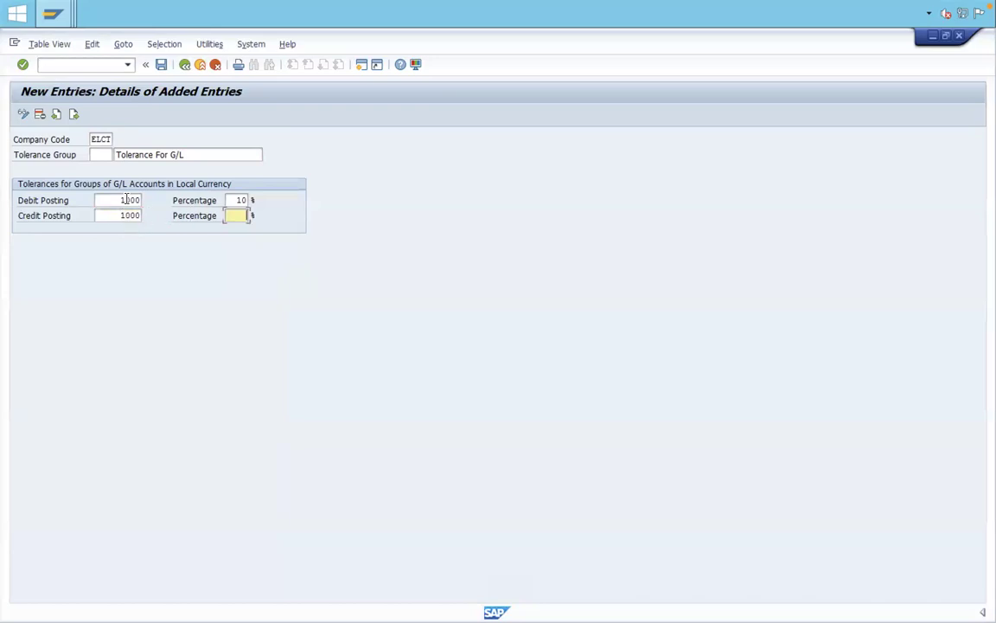
{"action": "type", "text": "10"}
{"action": "key", "text": "ctrl+s"}
{"action": "key", "text": "Return"}
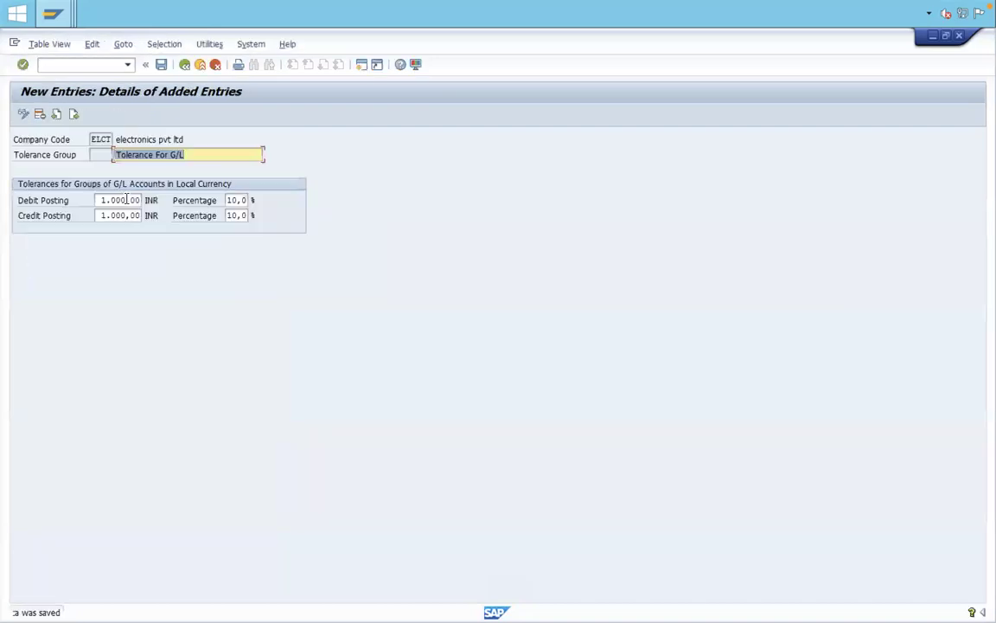
Go to transaction OBA3 for customer/vendor tolerances and start a new entry.
{"action": "left_click", "coordinate": [100, 67]}
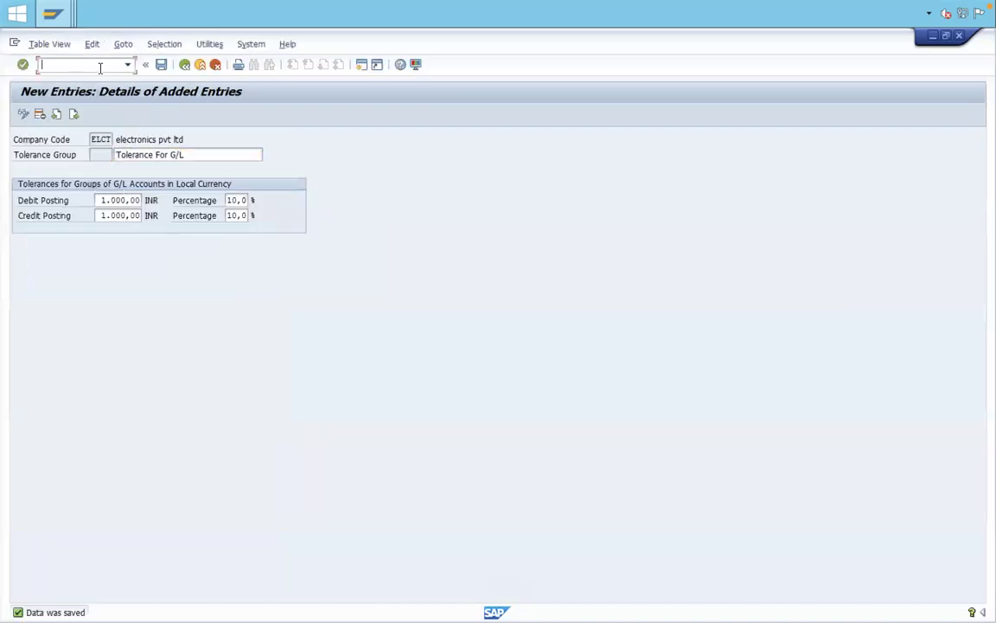
{"action": "type", "text": "/noba3"}
{"action": "key", "text": "Return"}
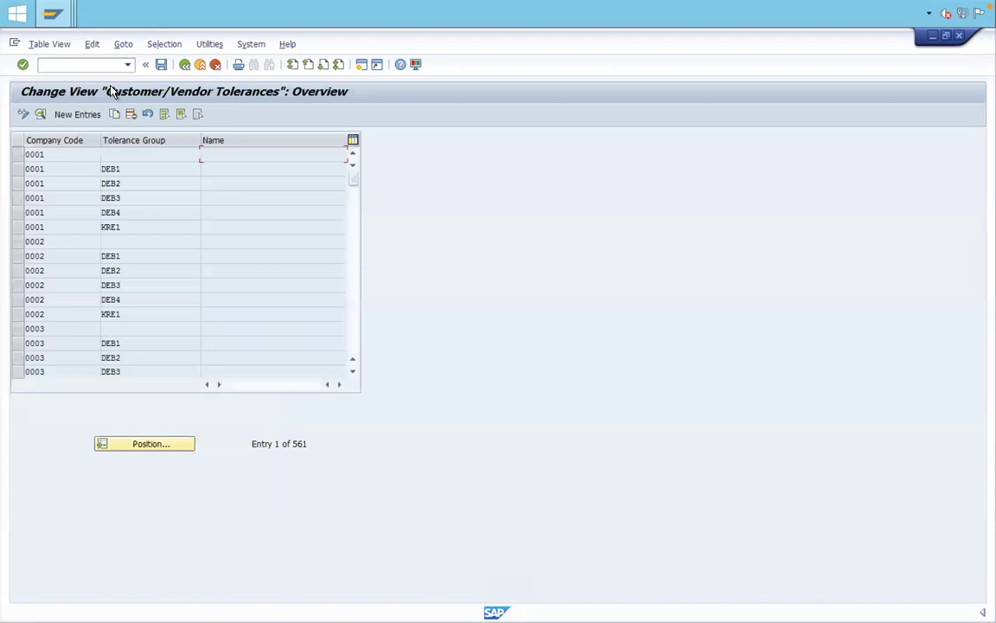
{"action": "left_click", "coordinate": [77, 115]}
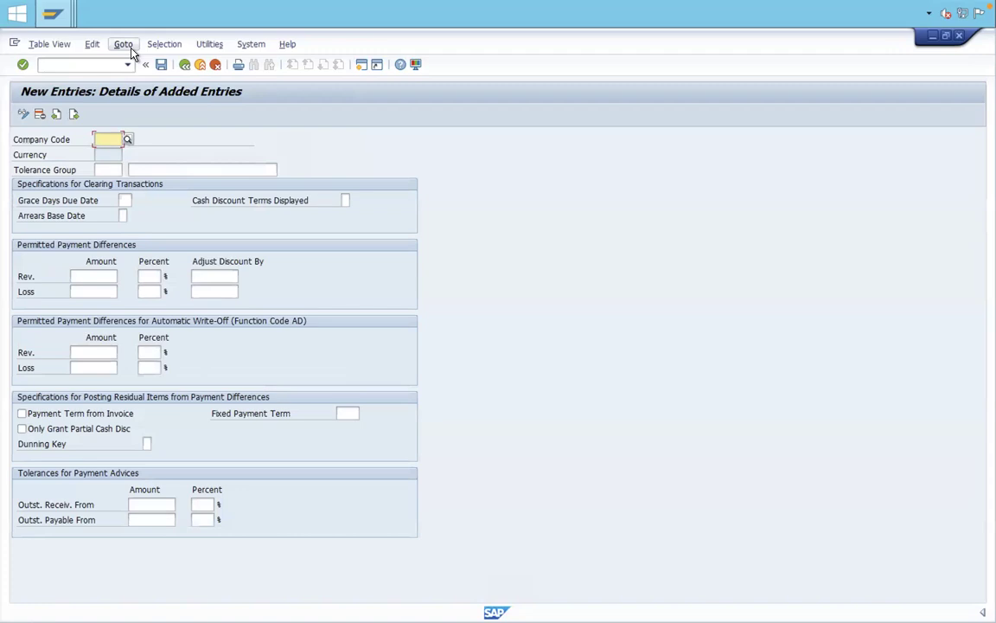
Assign the new entry to company code ELCT, leave the group code blank and name it "Tolerance For Vendor Customer".
{"action": "type", "text": "elct"}
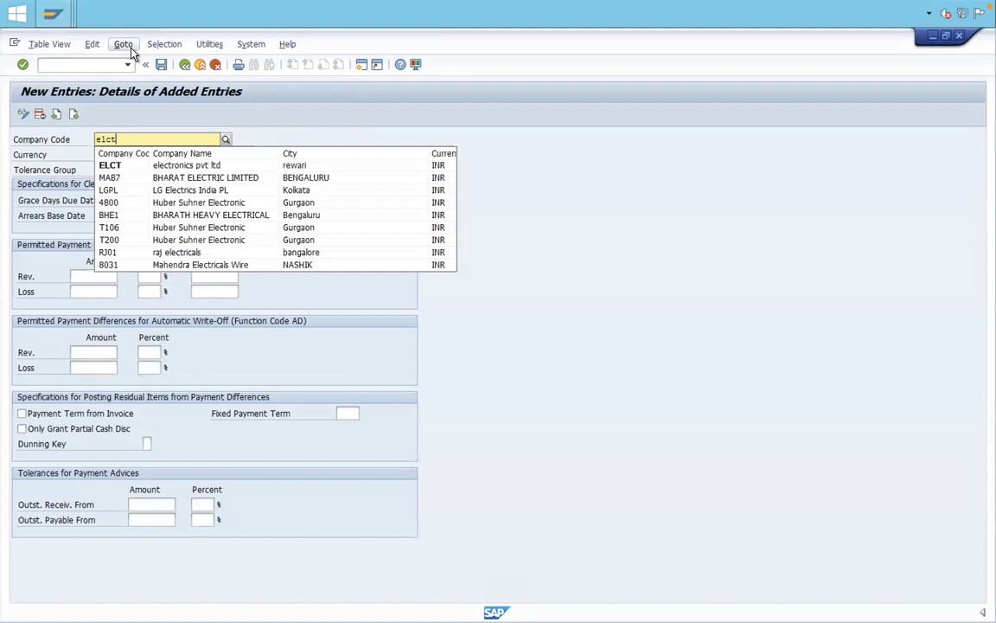
{"action": "key", "text": "Down"}
{"action": "key", "text": "Return"}
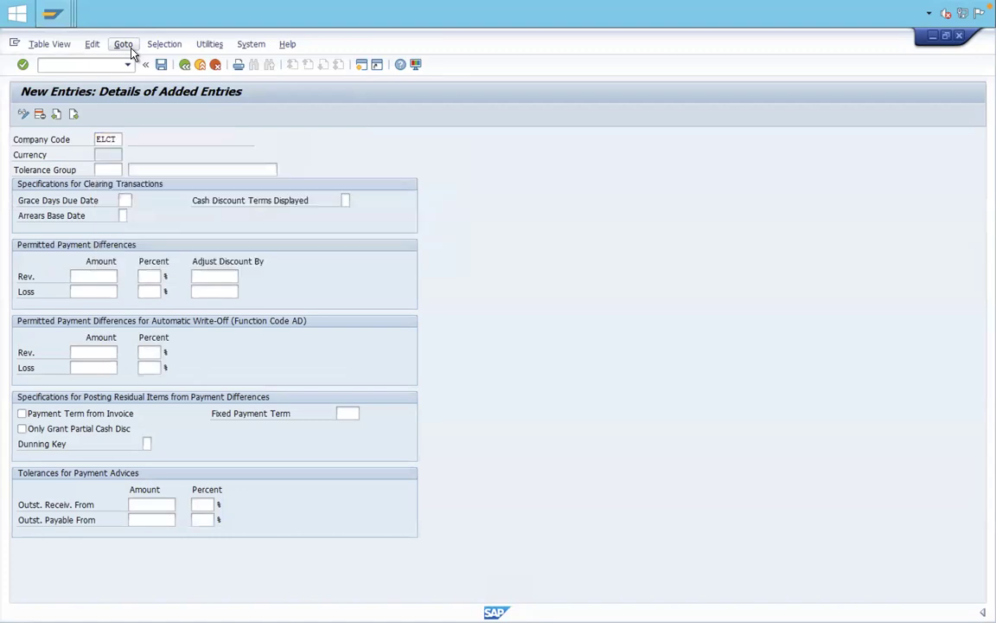
{"action": "key", "text": "Tab"}
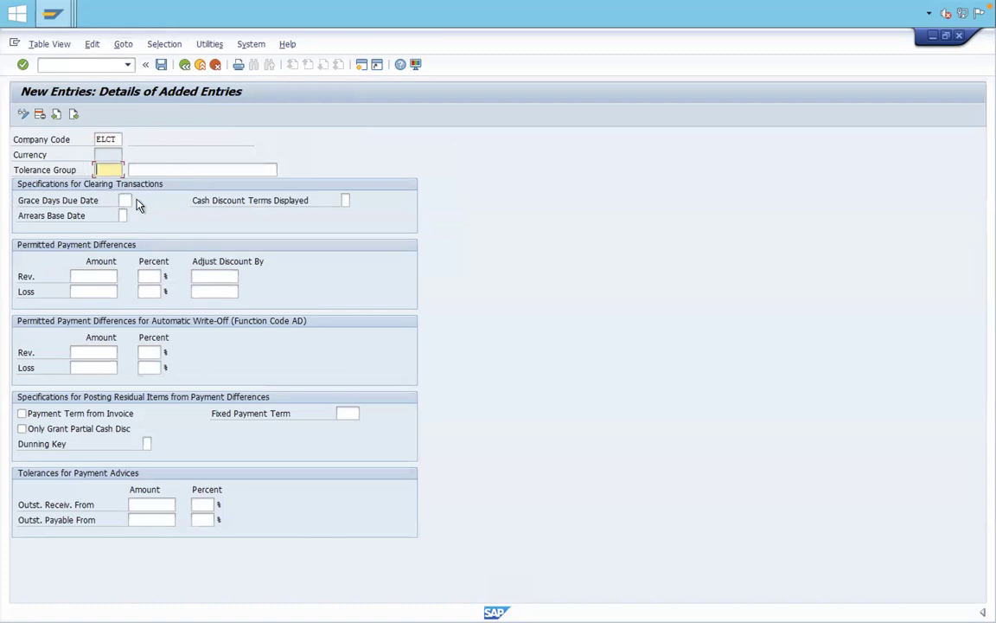
{"action": "key", "text": "Tab"}
{"action": "key", "text": "Down"}
{"action": "key", "text": "Return"}
For the revenue row of permitted payment differences, set the amount to 1000, percent to 10 and discount adjustment to 1000.
{"action": "key", "text": "Tab"}
{"action": "key", "text": "Tab"}
{"action": "key", "text": "Tab"}
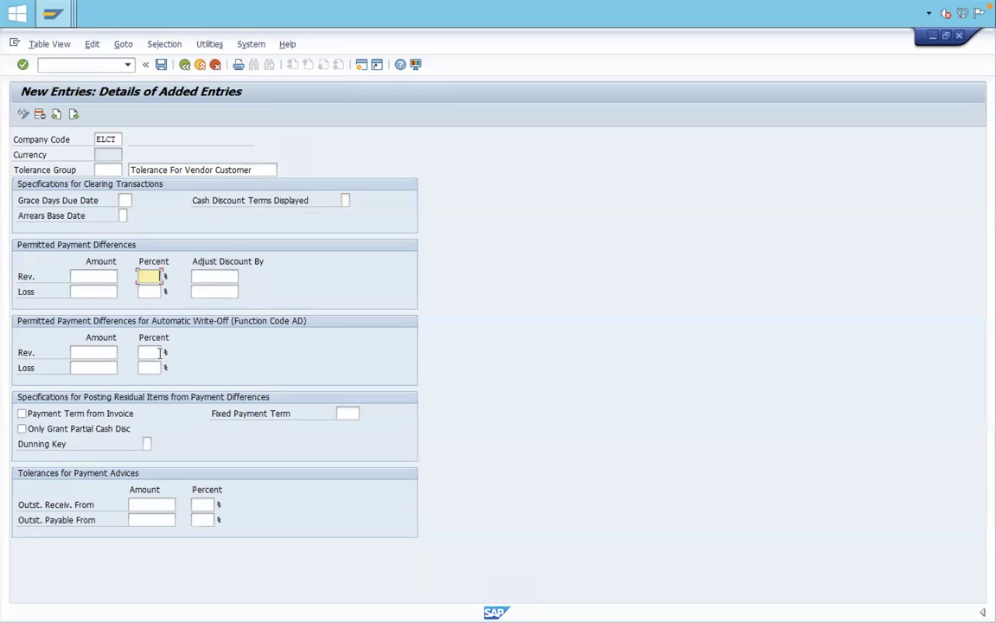
{"action": "key", "text": "shift+Tab"}
{"action": "type", "text": "100"}
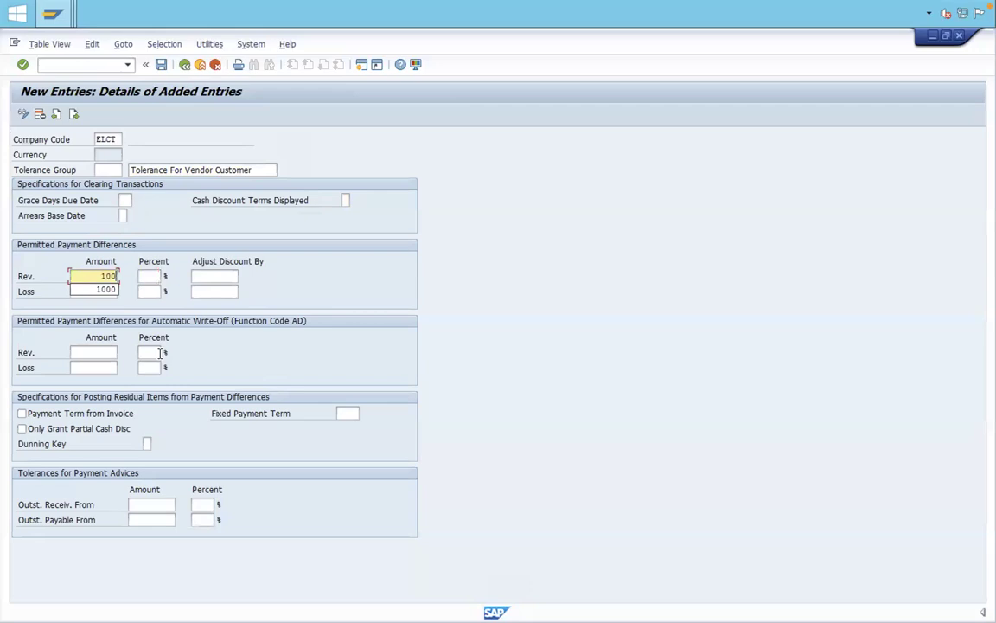
{"action": "type", "text": "0"}
{"action": "key", "text": "Tab"}
{"action": "type", "text": "10"}
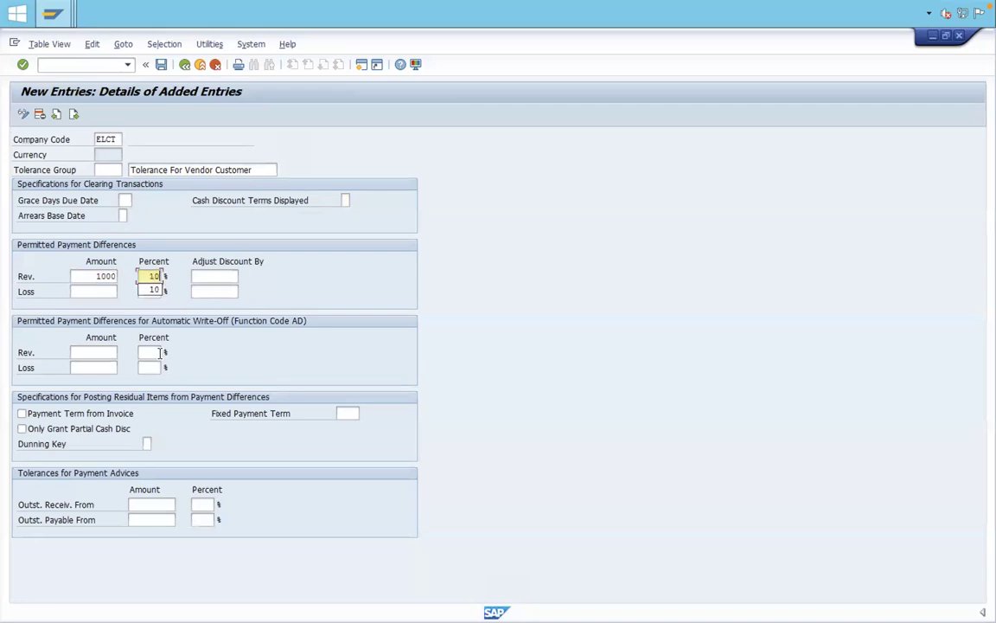
{"action": "key", "text": "Tab"}
{"action": "type", "text": "1000"}
{"action": "key", "text": "Tab"}
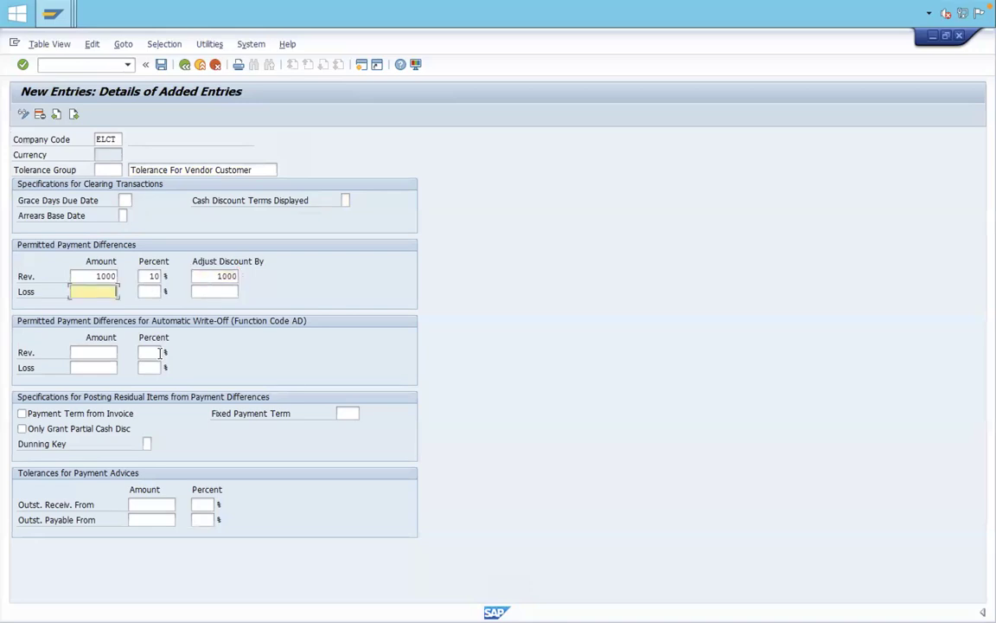
For the loss row of permitted payment differences, set the amount to 1000, percent to 10 and discount adjustment to 1000.
{"action": "type", "text": "1000"}
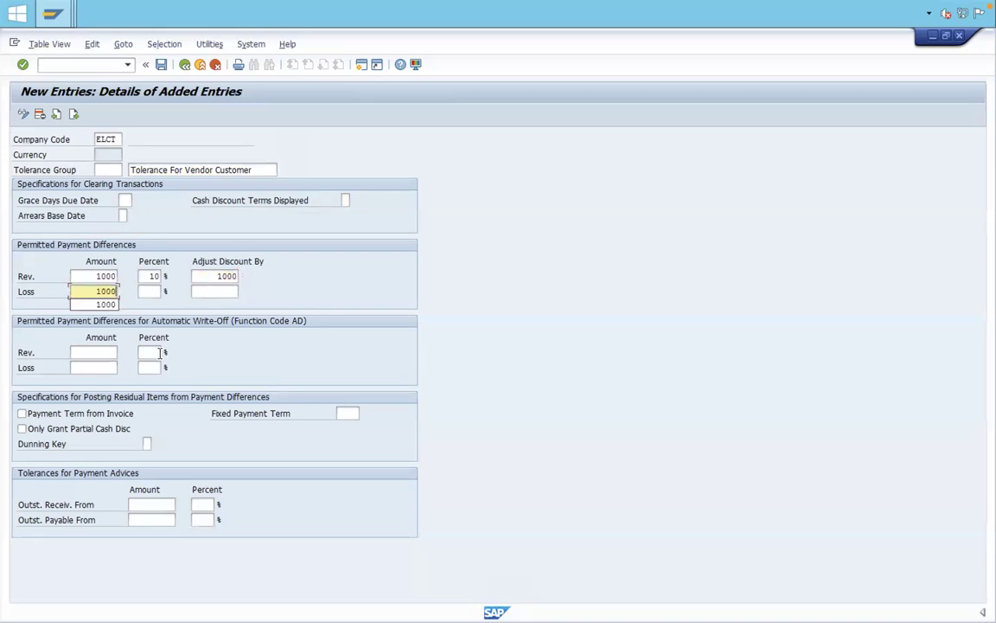
{"action": "key", "text": "Tab"}
{"action": "type", "text": "10"}
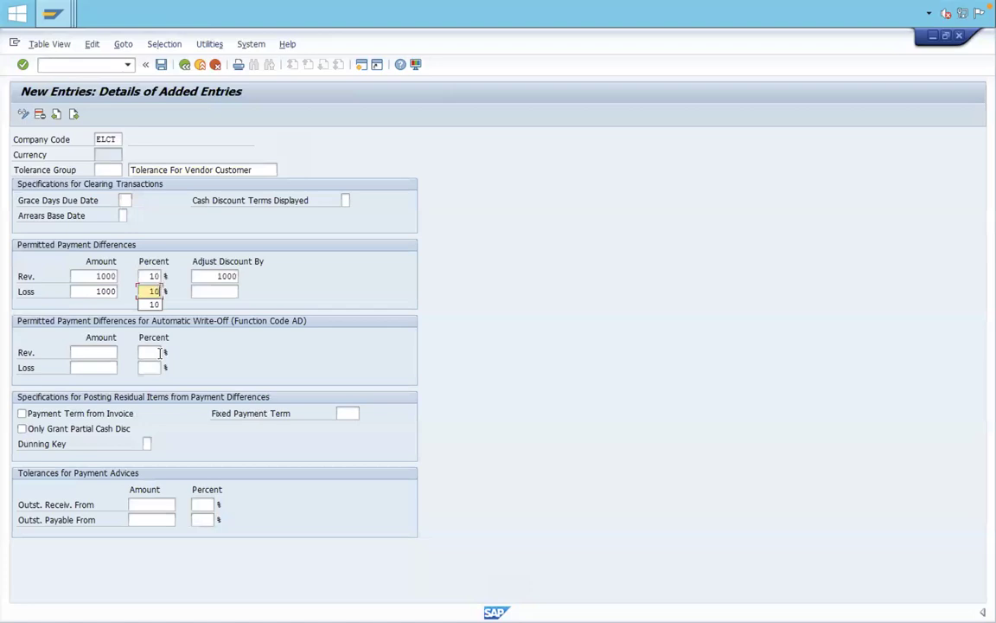
{"action": "key", "text": "Tab"}
{"action": "type", "text": "1000"}
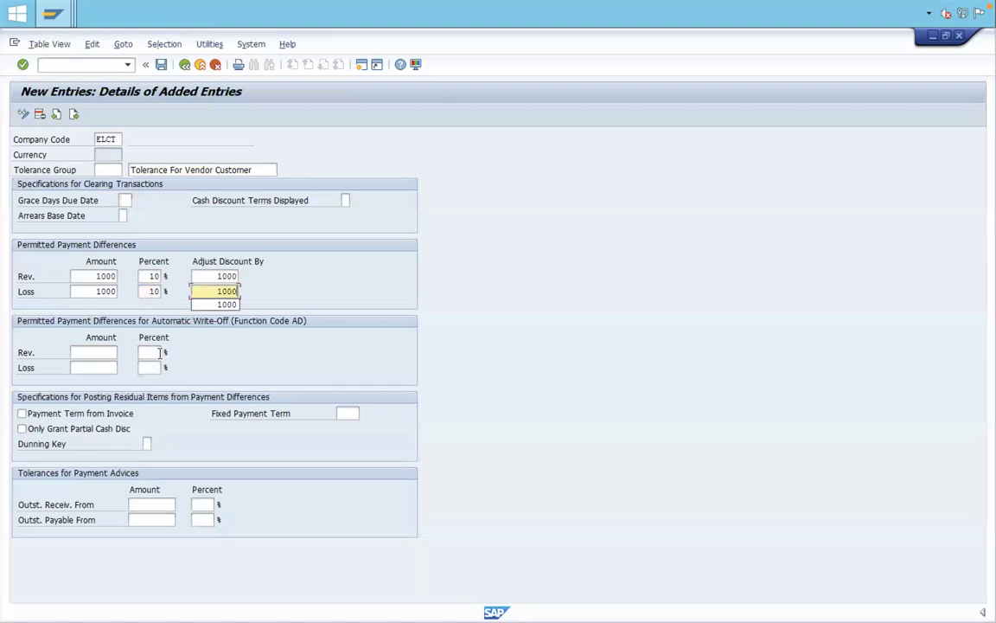
Set the automatic write-off revenue difference to an amount of 1000 and 10 percent.
{"action": "left_click", "coordinate": [160, 352]}
{"action": "key", "text": "shift+Tab"}
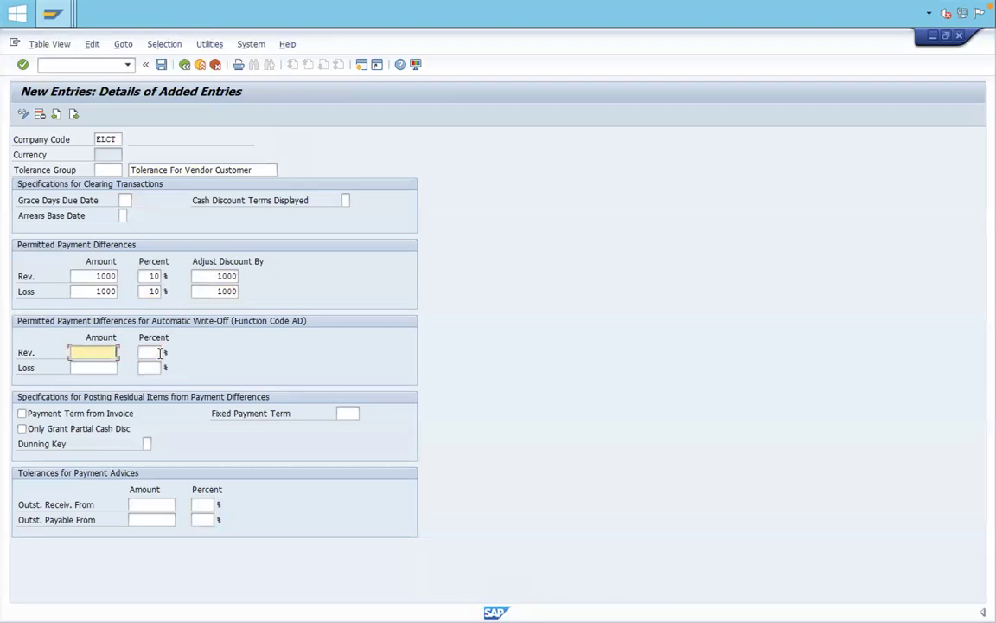
{"action": "type", "text": "1"}
{"action": "type", "text": "000"}
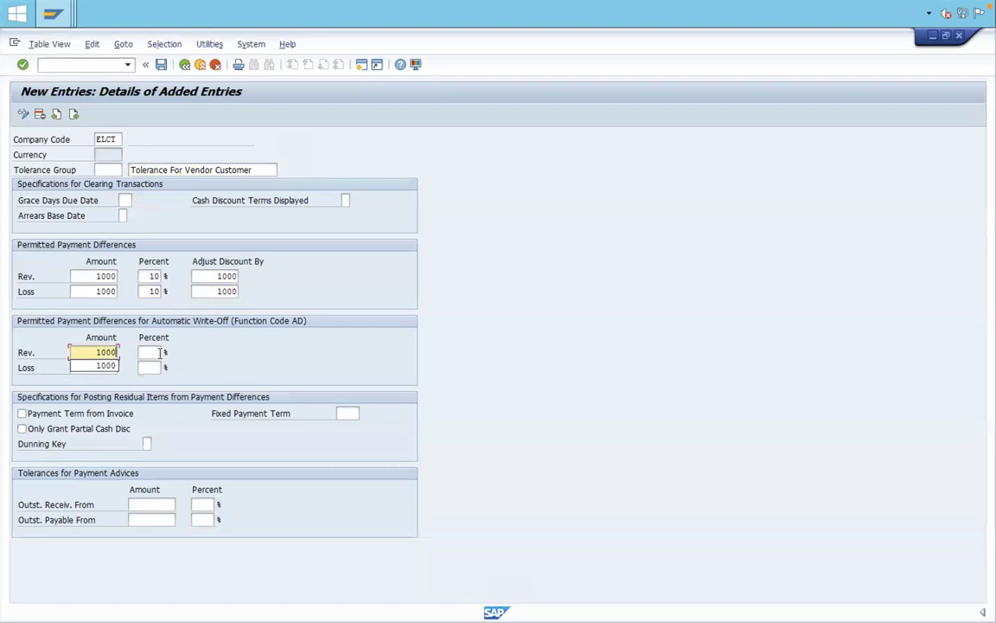
{"action": "key", "text": "Tab"}
{"action": "type", "text": "10"}
{"action": "key", "text": "Tab"}
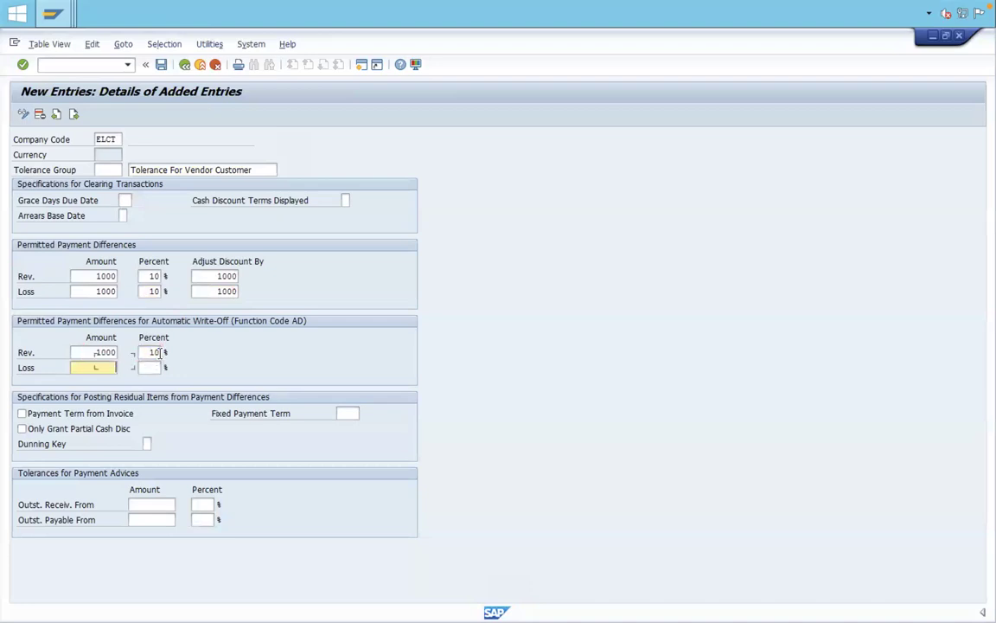
Set the automatic write-off loss difference to 1000 and 10 percent, and save the entry under the proposed customizing request.
{"action": "type", "text": "1000"}
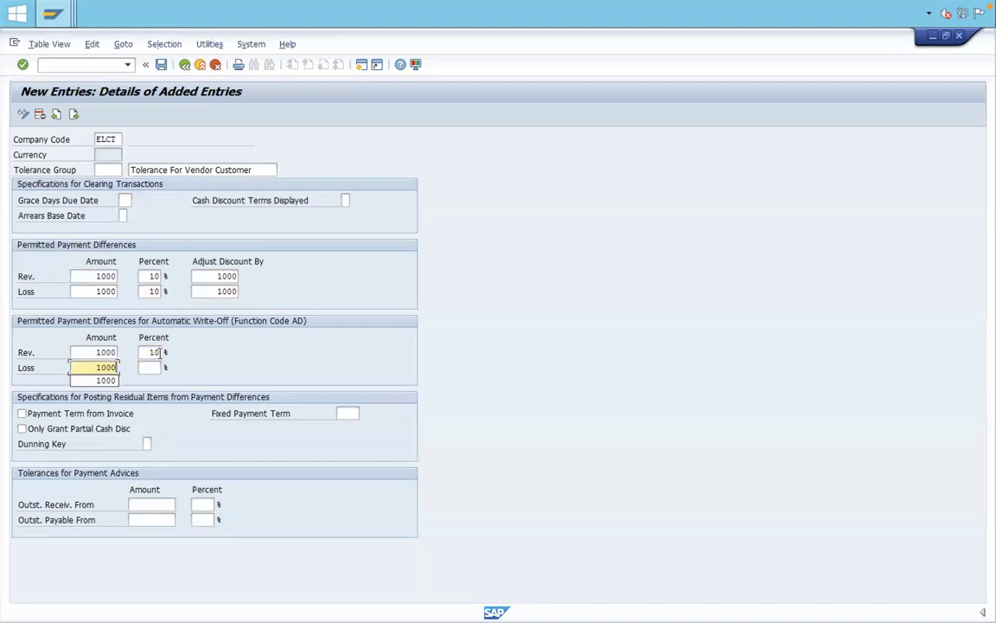
{"action": "key", "text": "Tab"}
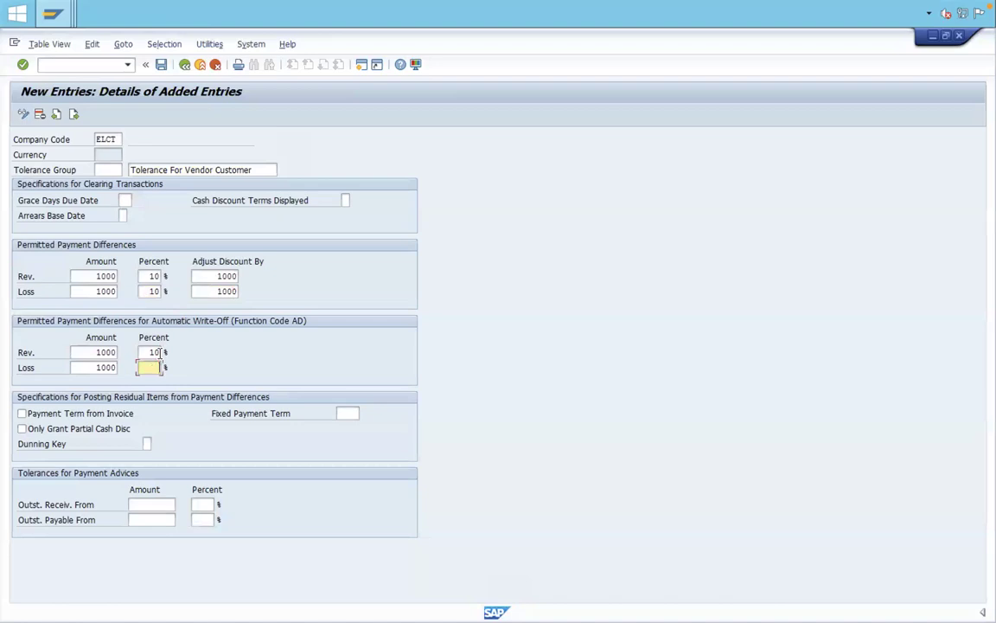
{"action": "type", "text": "10"}
{"action": "key", "text": "ctrl+s"}
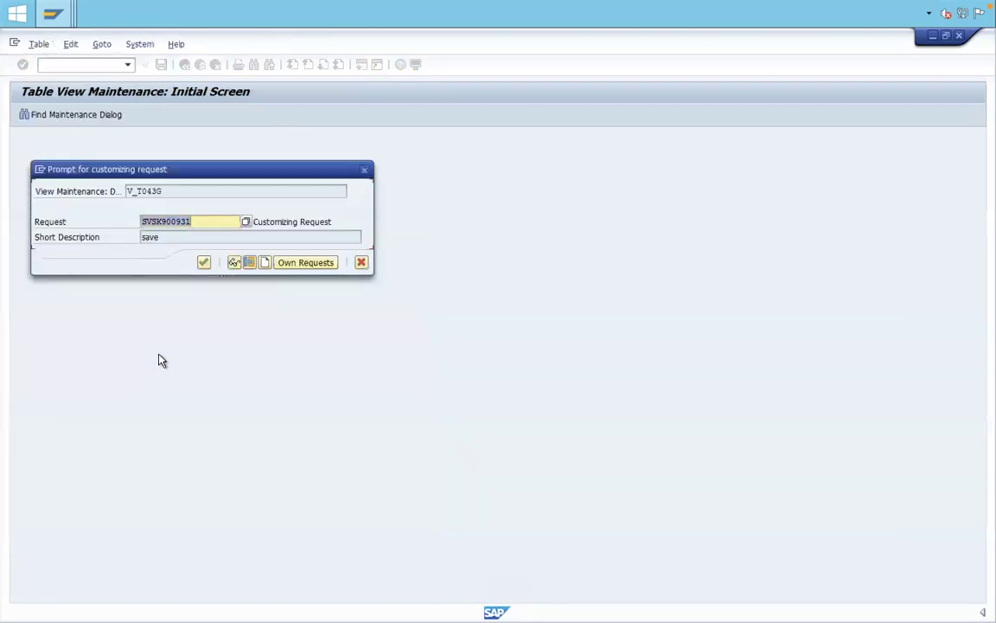
{"action": "left_click", "coordinate": [210, 268]}
{"action": "left_click", "coordinate": [204, 264]}
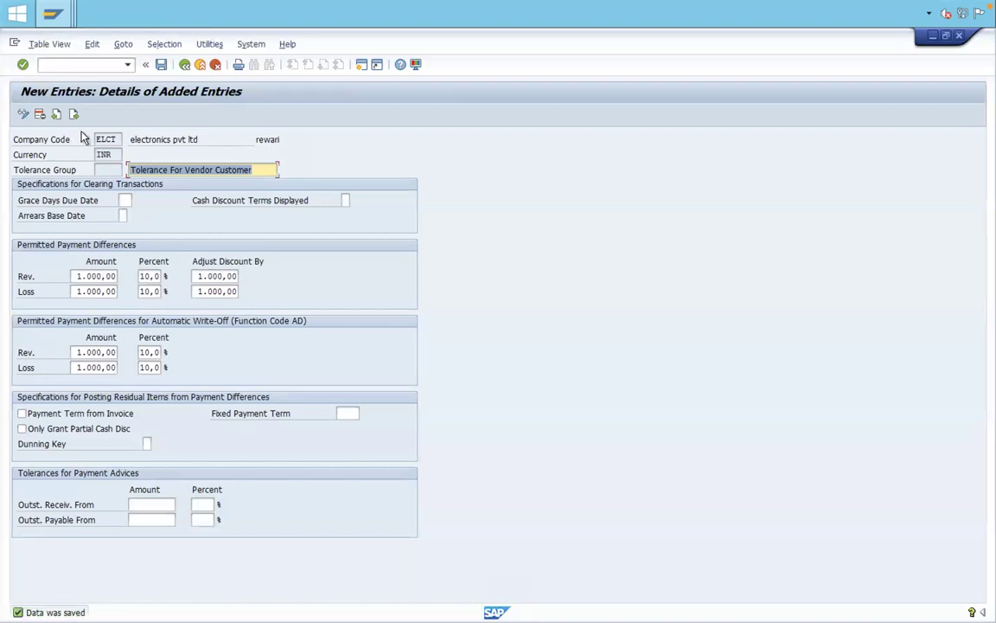
Go to transaction OBA4 for FI tolerance groups for users and start a new entry for company code ELCT.
{"action": "left_click", "coordinate": [104, 64]}
{"action": "type", "text": "/noba4"}
{"action": "key", "text": "Return"}
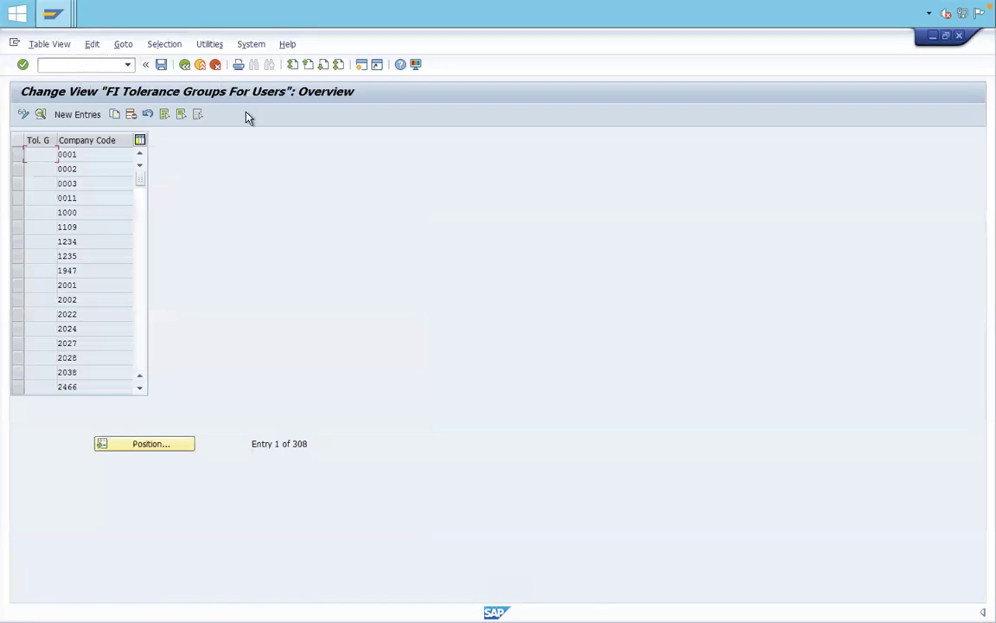
{"action": "left_click", "coordinate": [83, 114]}
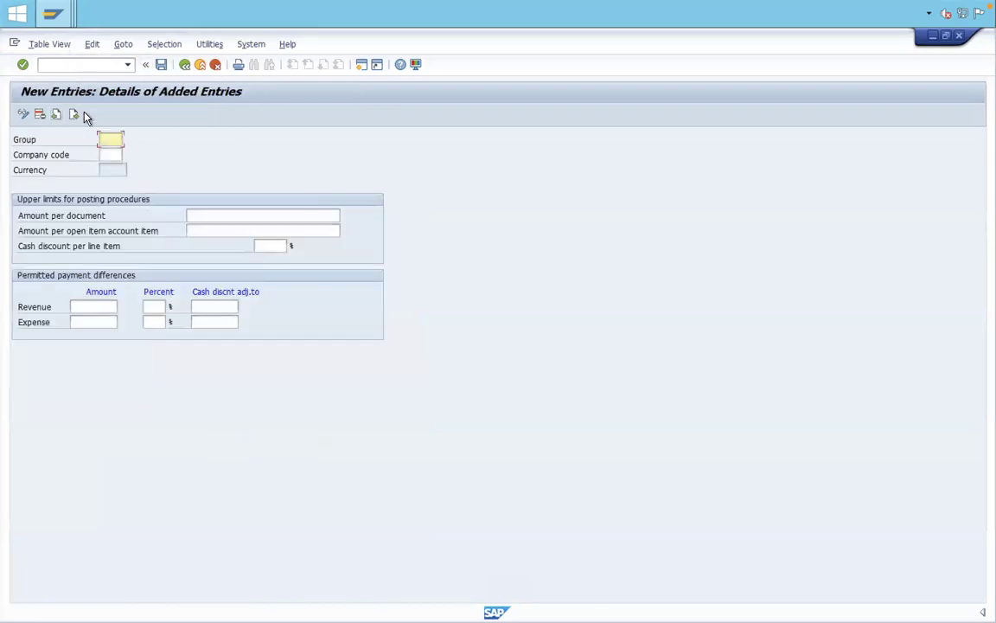
{"action": "left_click", "coordinate": [107, 155]}
{"action": "type", "text": "elct"}
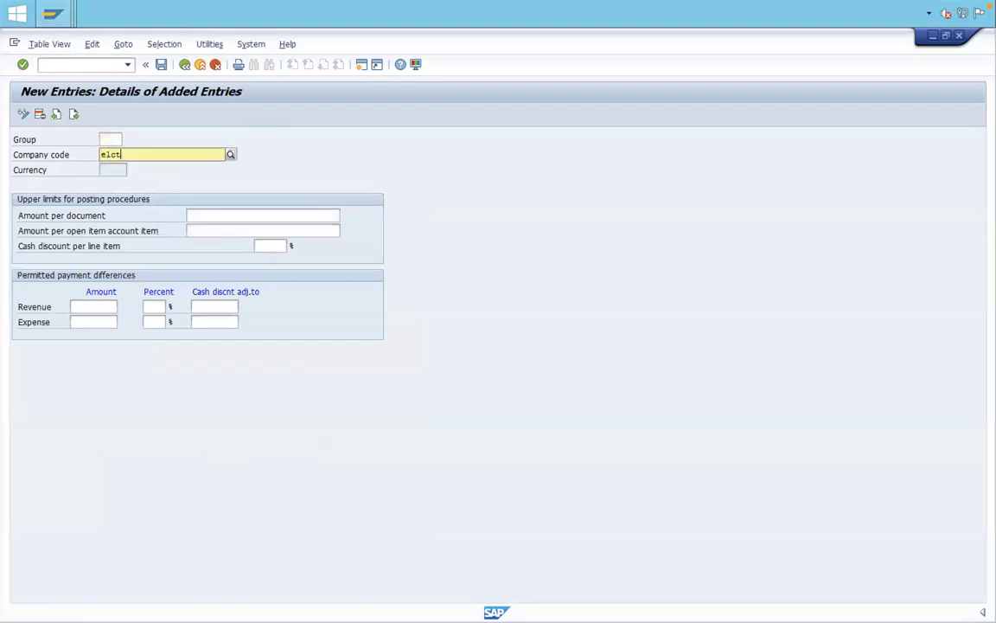
Set the posting upper limits to 99999999 per document, 9999999 per open item account item and 10 percent cash discount per line item.
{"action": "key", "text": "Return"}
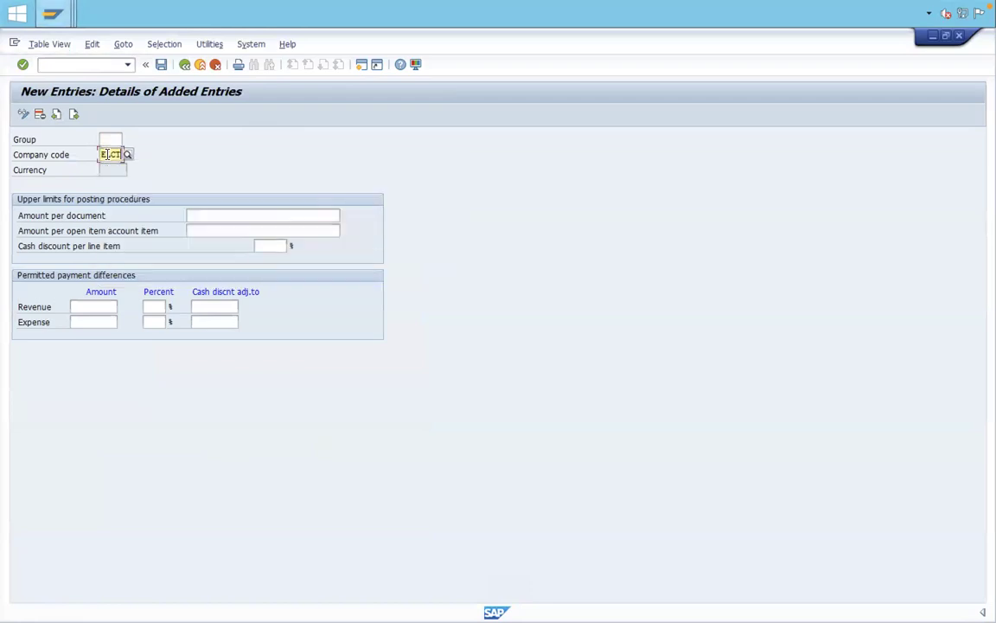
{"action": "key", "text": "Tab"}
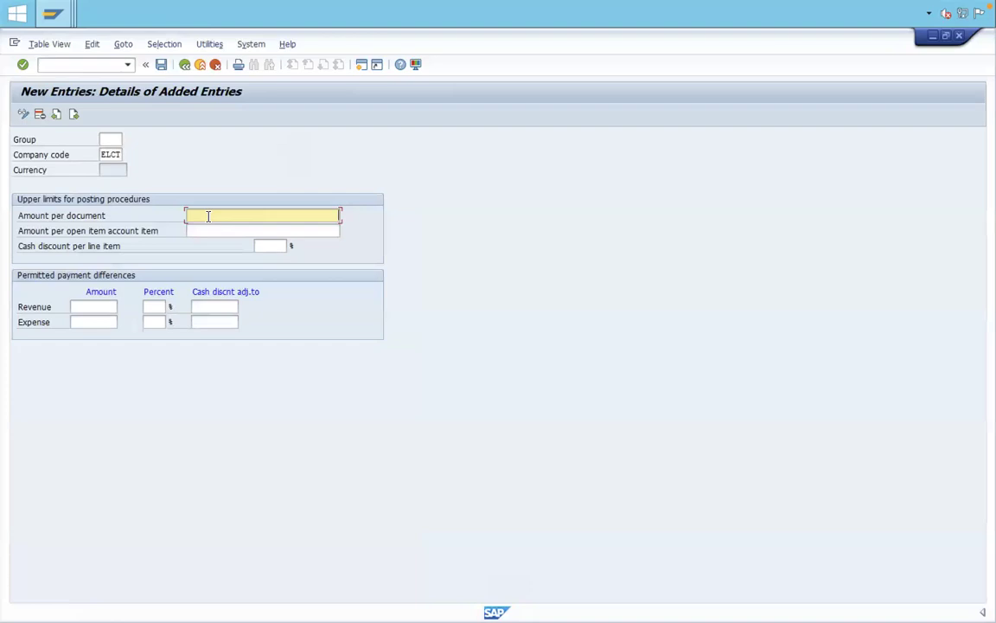
{"action": "type", "text": "9999999"}
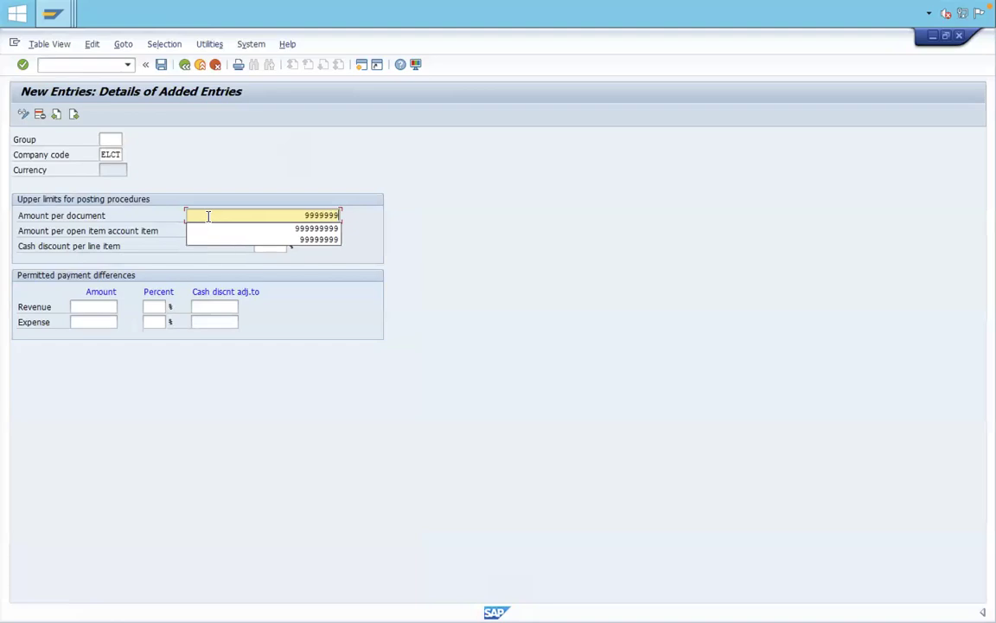
{"action": "type", "text": "9"}
{"action": "key", "text": "Tab"}
{"action": "type", "text": "999"}
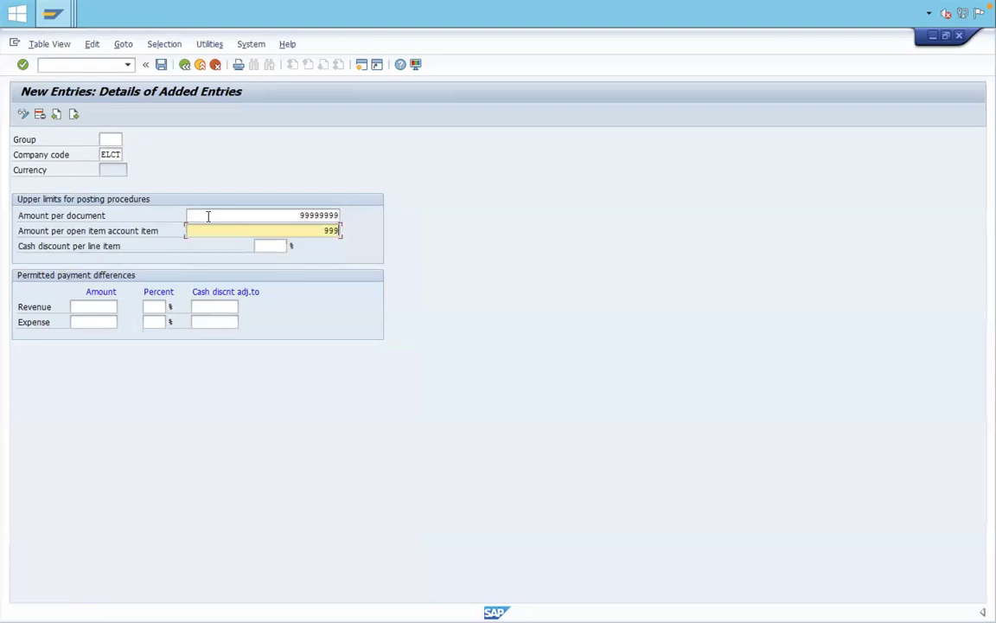
{"action": "type", "text": "9999"}
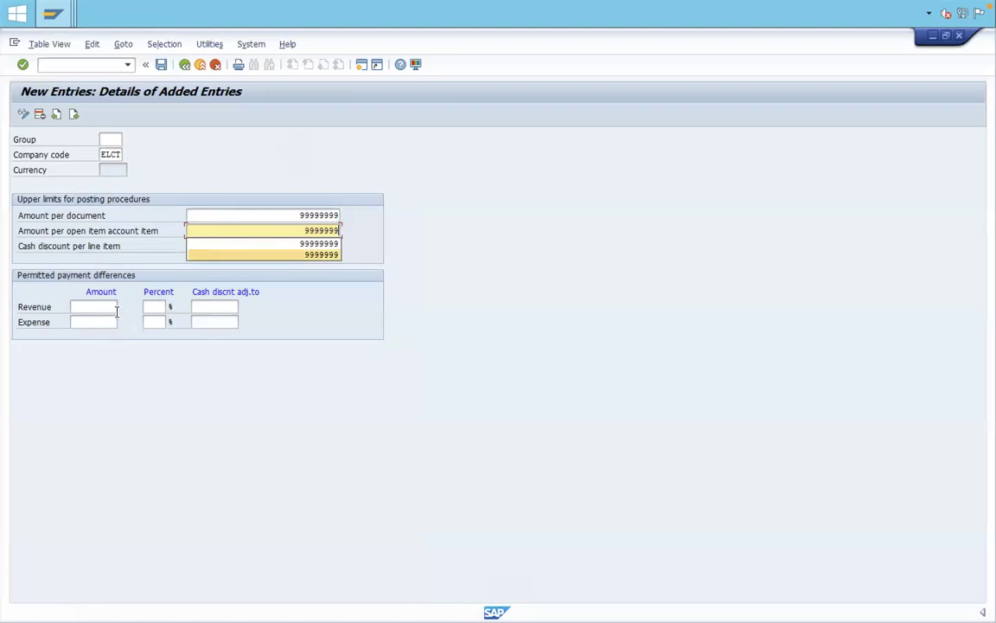
{"action": "left_click", "coordinate": [134, 238]}
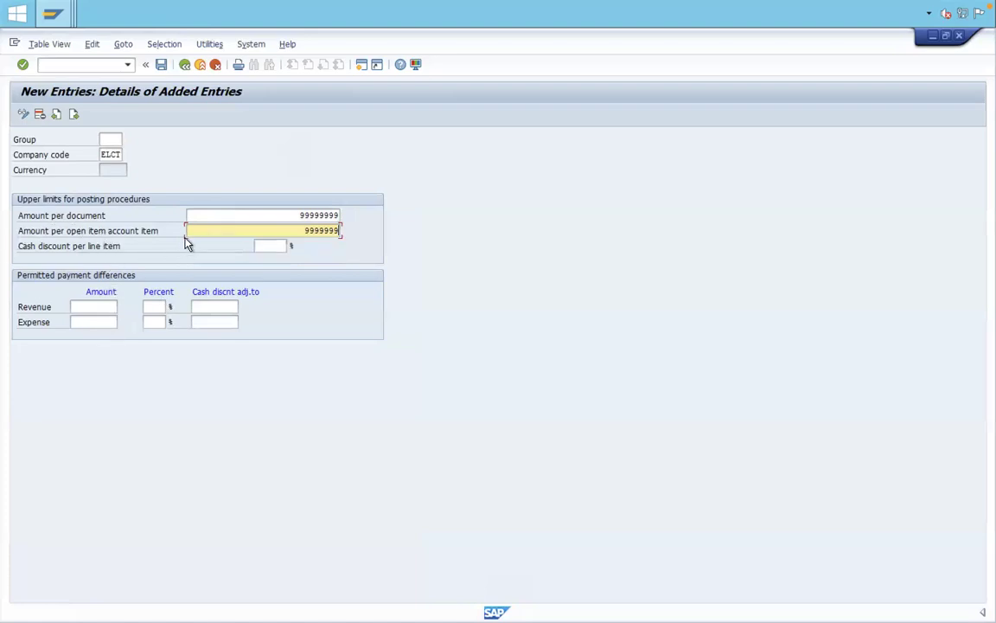
{"action": "left_click", "coordinate": [255, 246]}
{"action": "type", "text": "10"}
{"action": "key", "text": "Tab"}
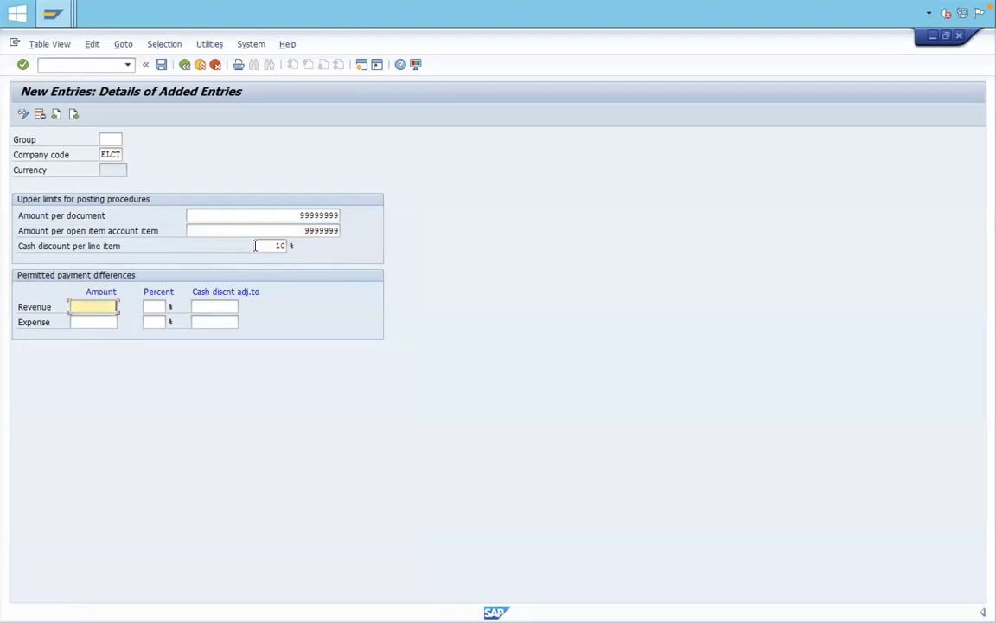
For the revenue row of permitted payment differences, set the amount to 1000, percent to 10 and cash discount adjustment to 1000.
{"action": "type", "text": "1000"}
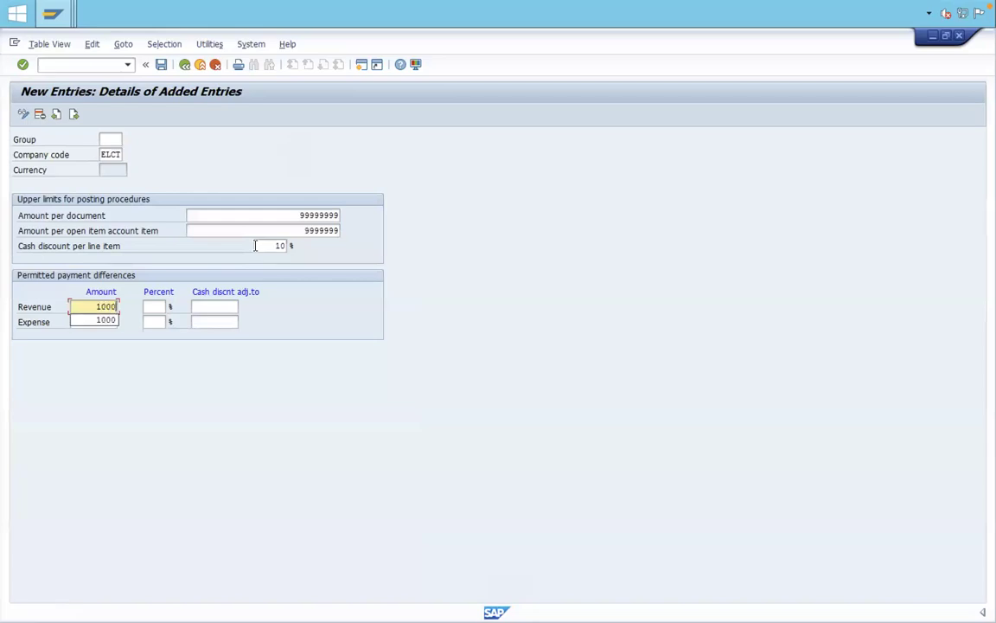
{"action": "key", "text": "Tab"}
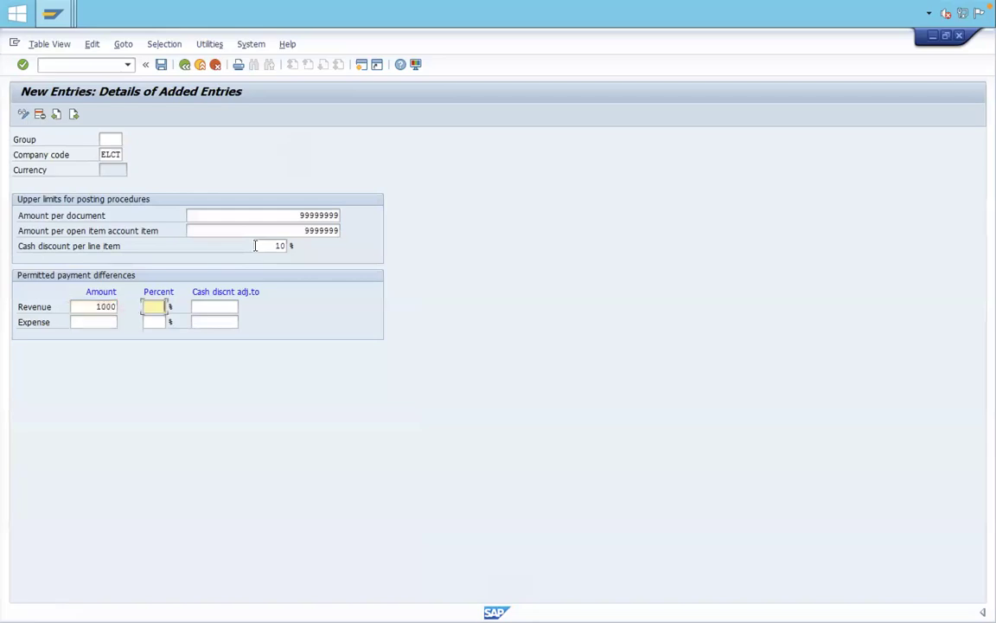
{"action": "type", "text": "10"}
{"action": "key", "text": "Tab"}
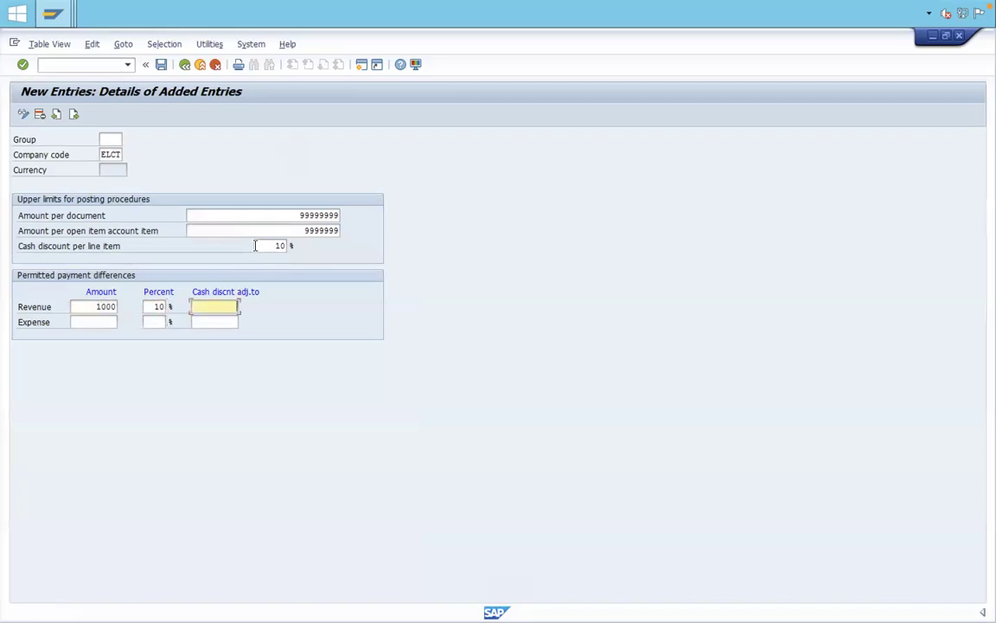
{"action": "type", "text": "1000"}
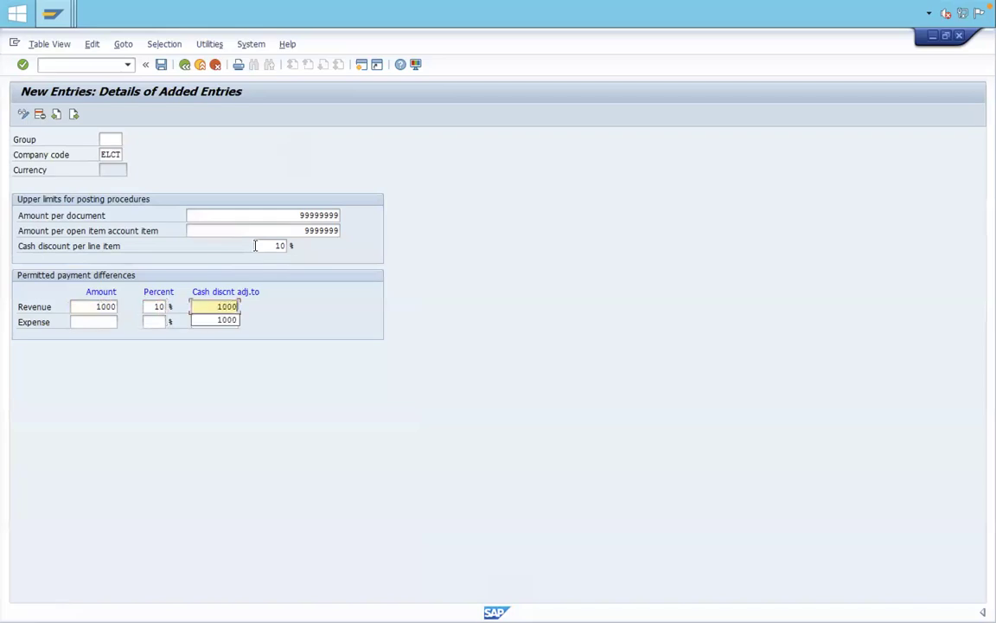
Set the expense row to amount 1000, 10 percent and cash discount adjustment 1000, and save the entry under the proposed customizing request.
{"action": "key", "text": "Tab"}
{"action": "type", "text": "1000"}
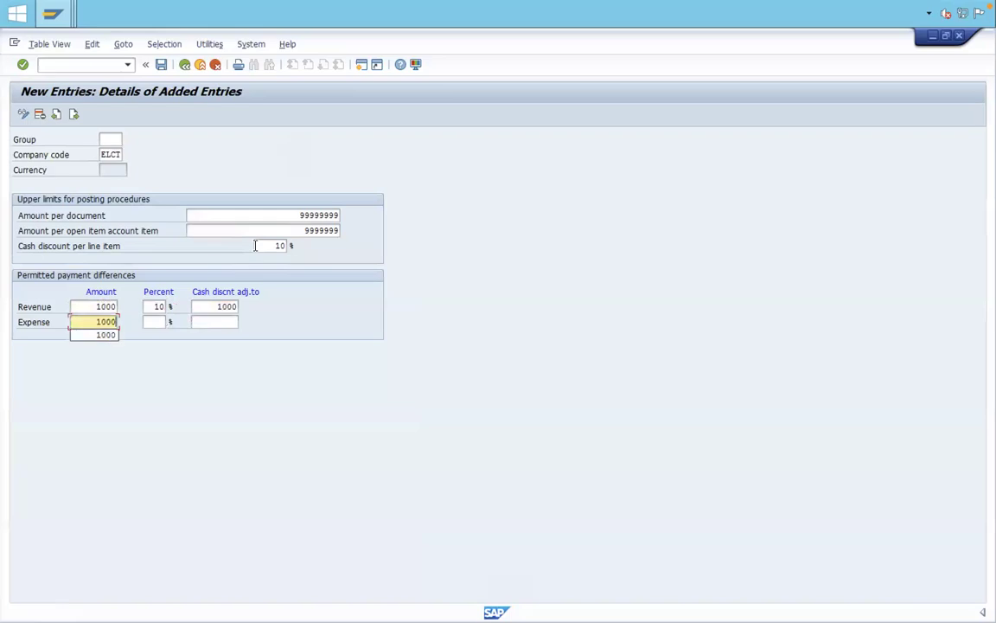
{"action": "key", "text": "Tab"}
{"action": "type", "text": "10"}
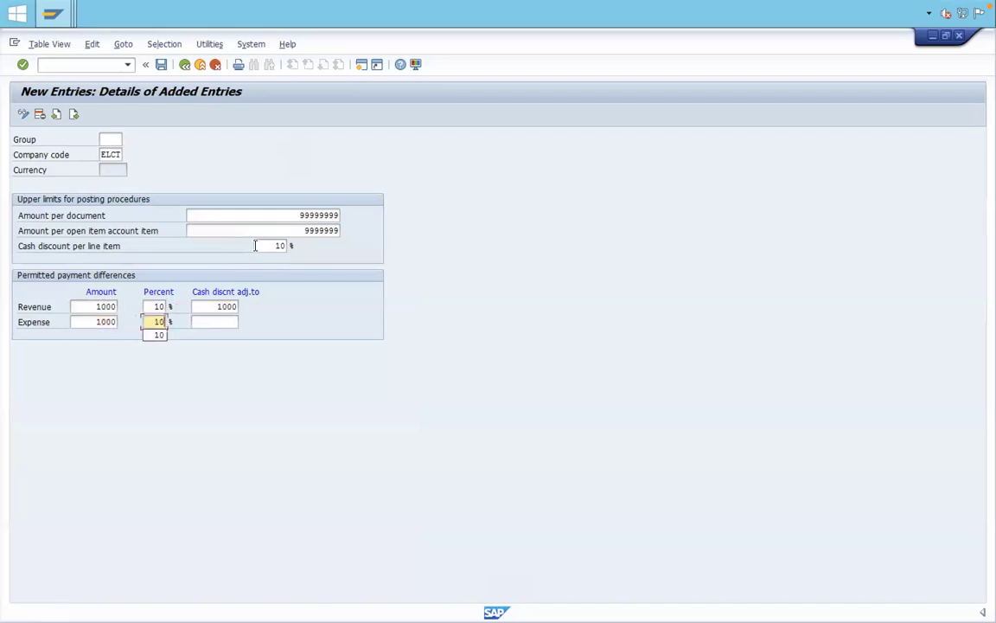
{"action": "key", "text": "Tab"}
{"action": "type", "text": "1000"}
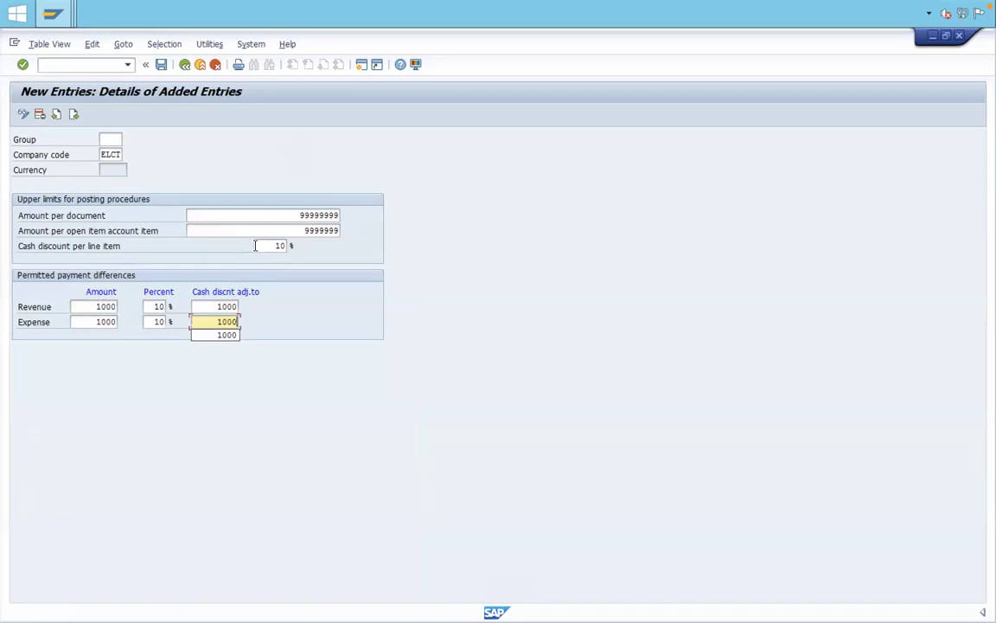
{"action": "key", "text": "ctrl+s"}
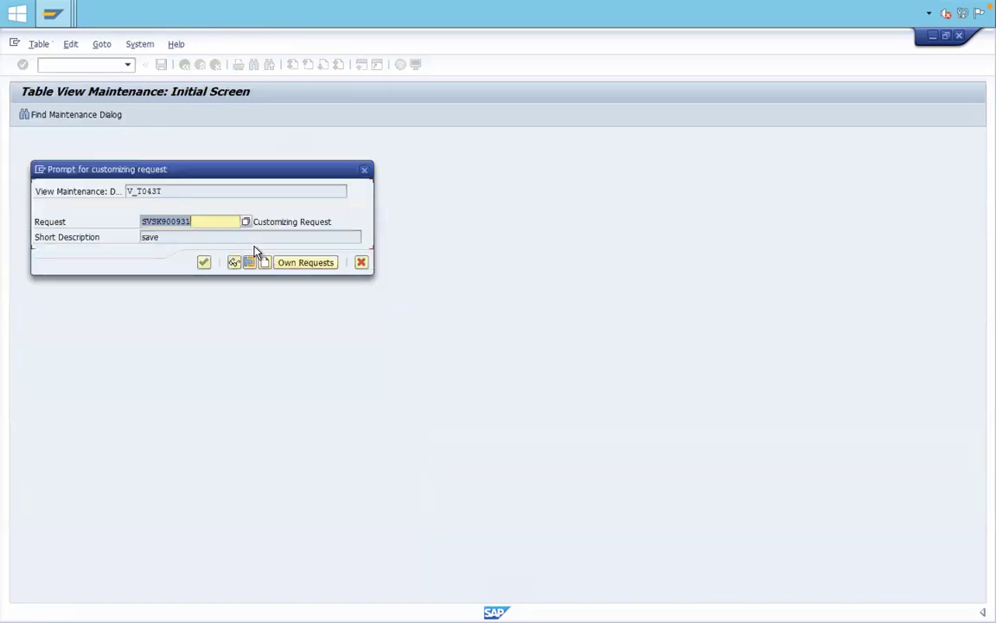
{"action": "key", "text": "Return"}
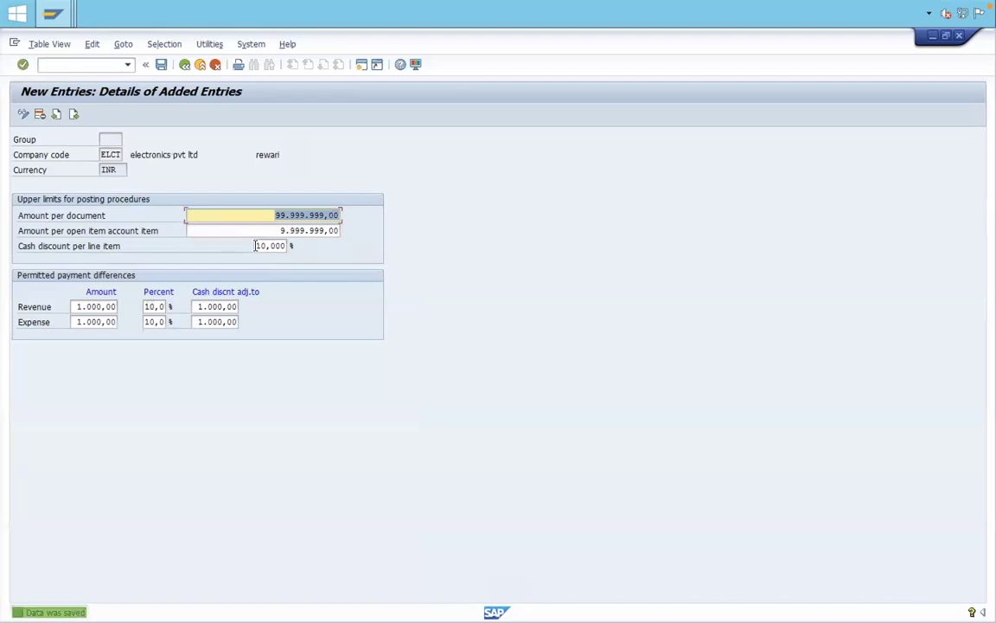